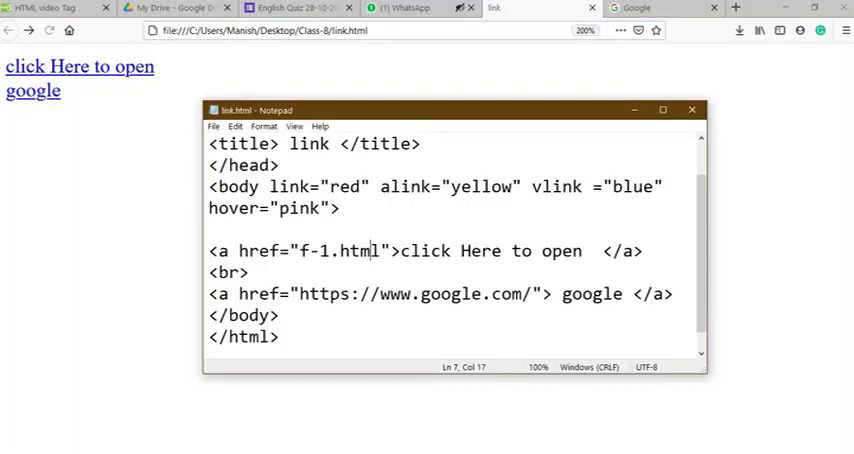
Maximize the link.html source and highlight <a, href and f-1.html in the first link.
click(662, 109)
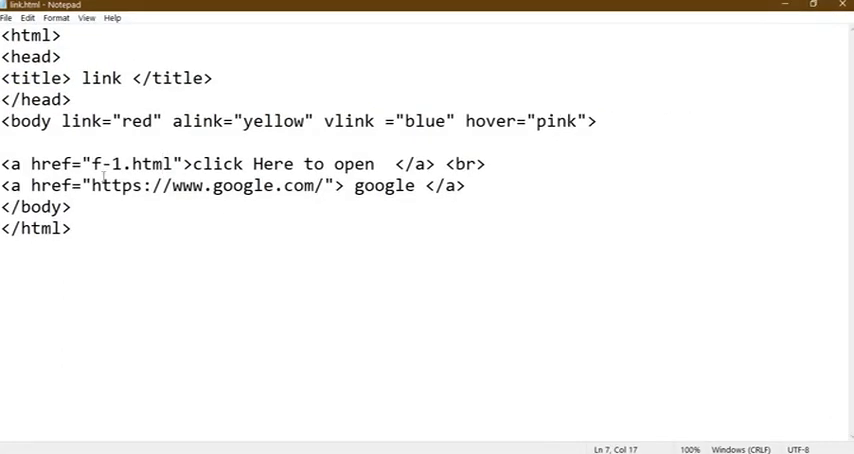
drag(19, 164, 2, 164)
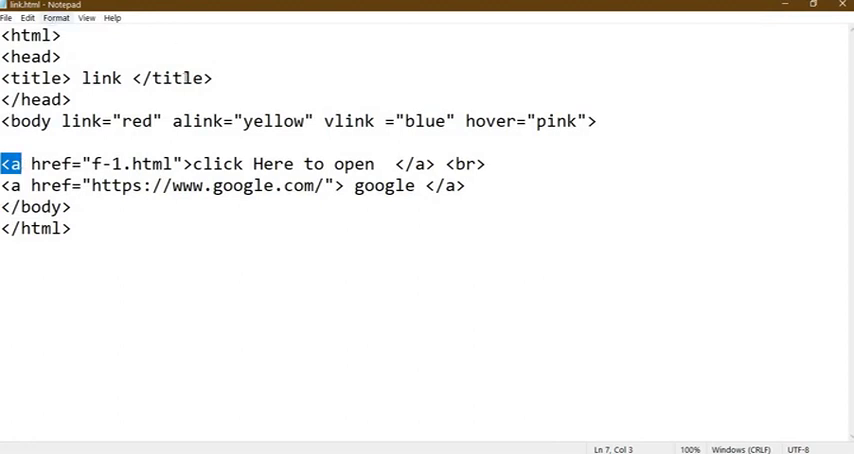
drag(31, 164, 71, 164)
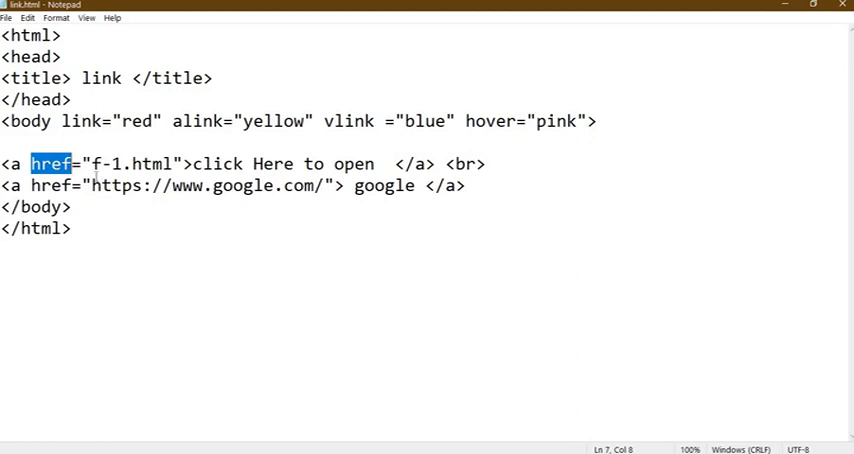
drag(91, 163, 172, 163)
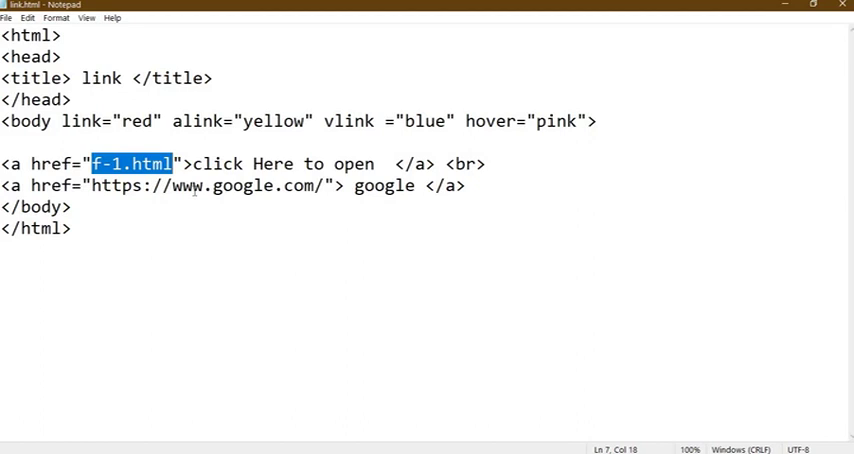
click(168, 261)
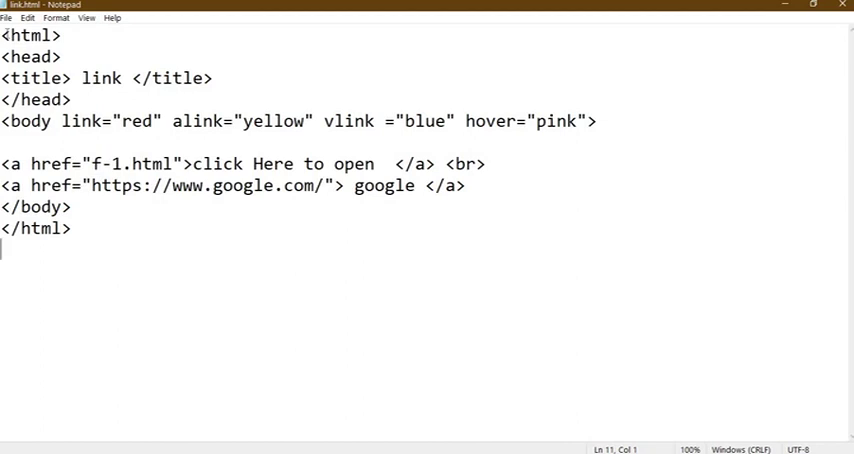
drag(2, 34, 60, 57)
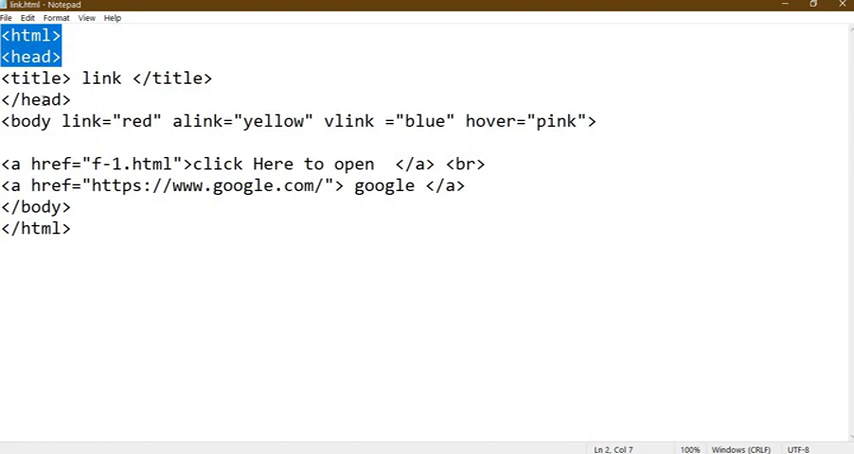
click(48, 124)
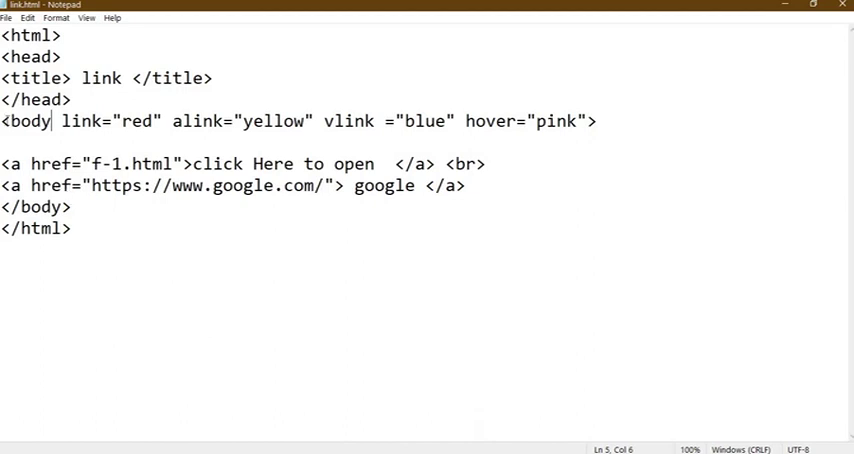
key(Home)
key(shift+Down)
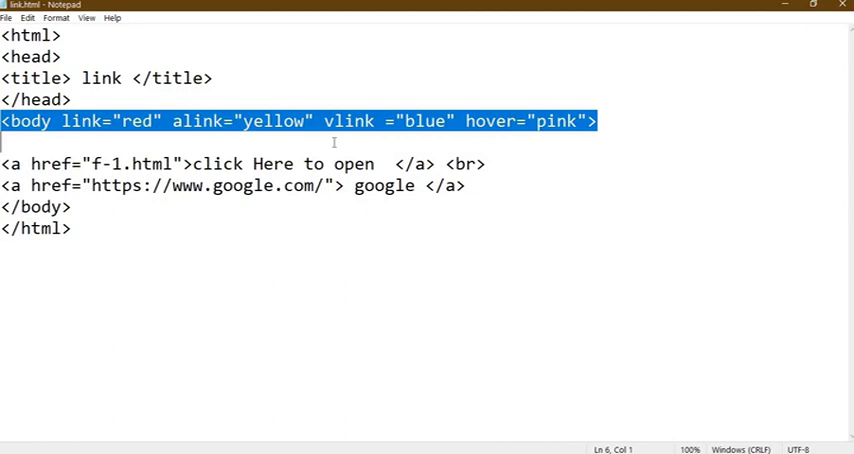
click(63, 160)
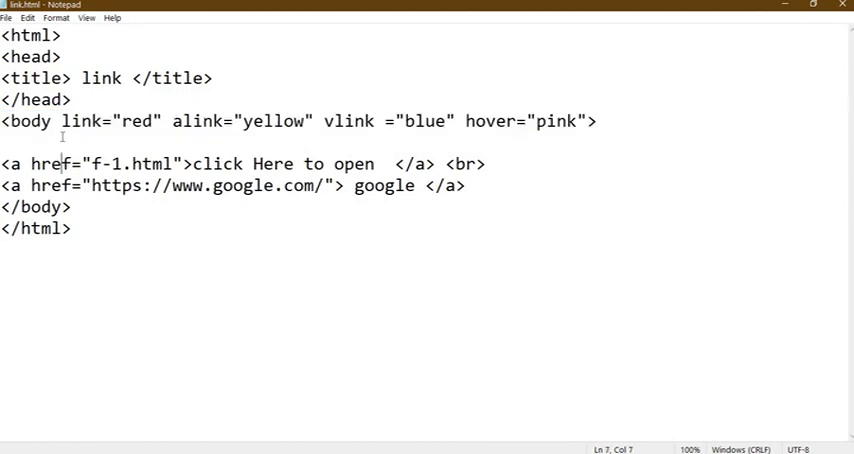
drag(68, 121, 2, 142)
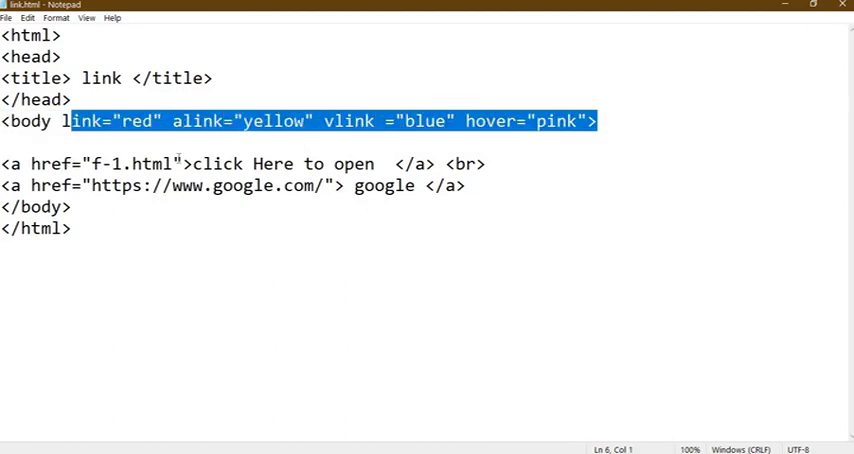
click(100, 143)
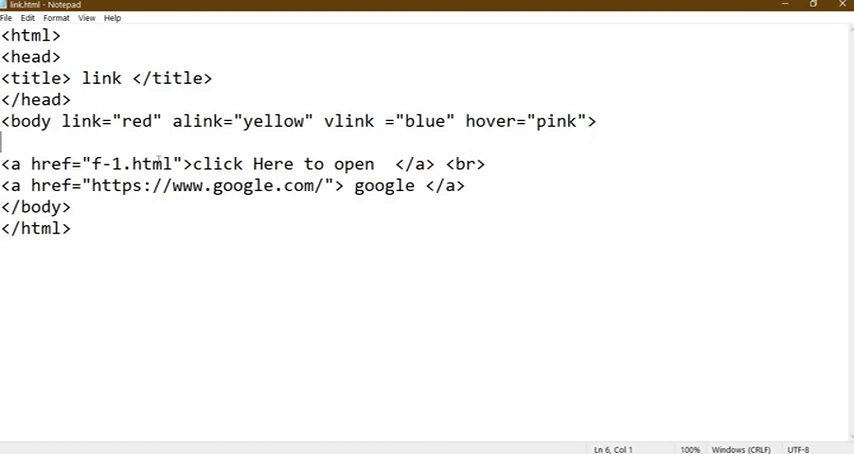
Highlight f-1.html, the 'click Here to open' link text and the Google URL in link.html.
drag(154, 164, 92, 164)
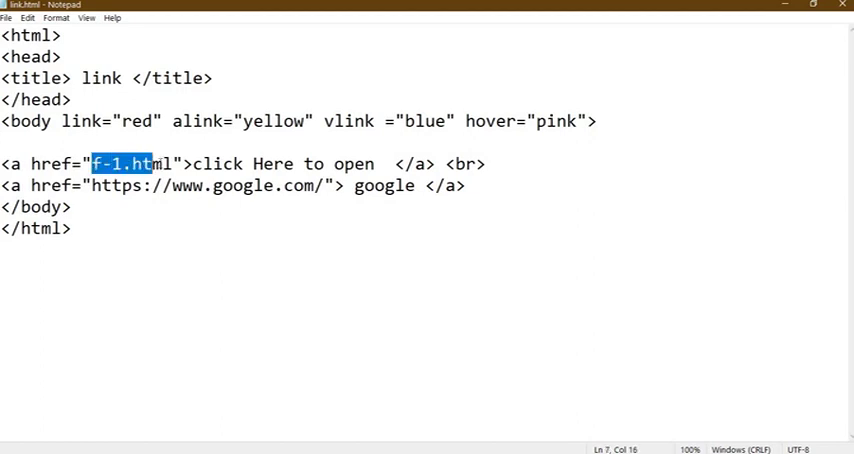
key(shift+Right)
key(Right)
key(Right)
key(Right)
drag(193, 164, 389, 164)
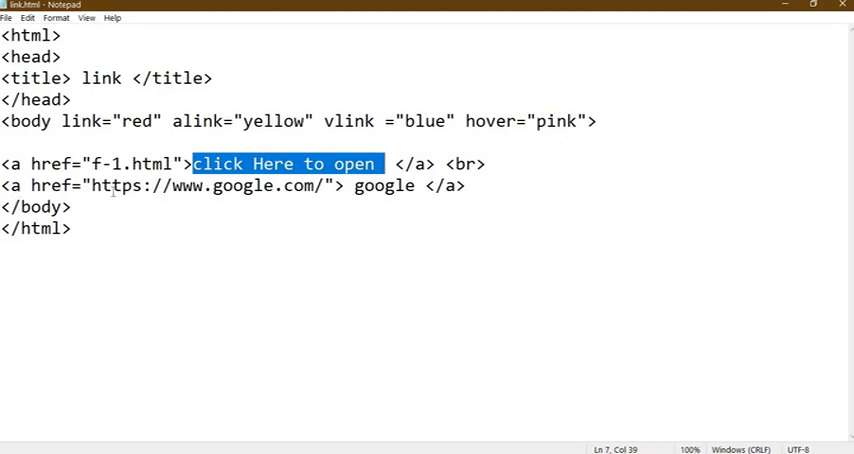
drag(92, 186, 335, 186)
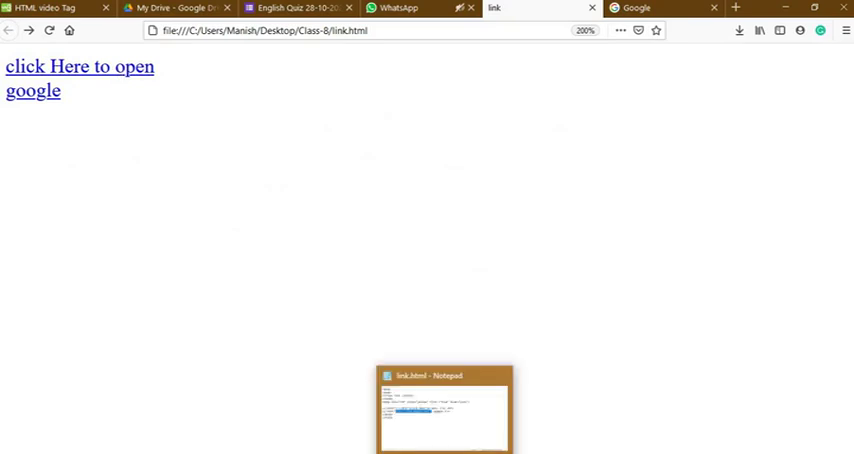
Switch from Firefox to the Class-8 lesson folder in File Explorer with Alt+Tab.
click(444, 410)
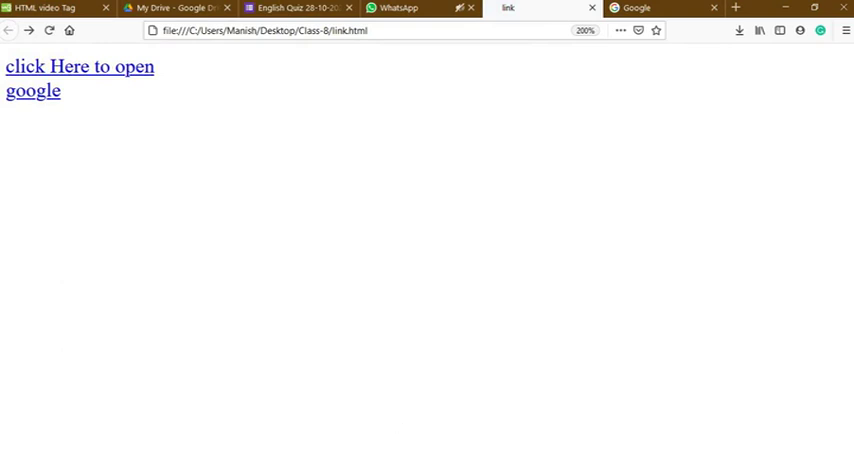
key(alt+Tab)
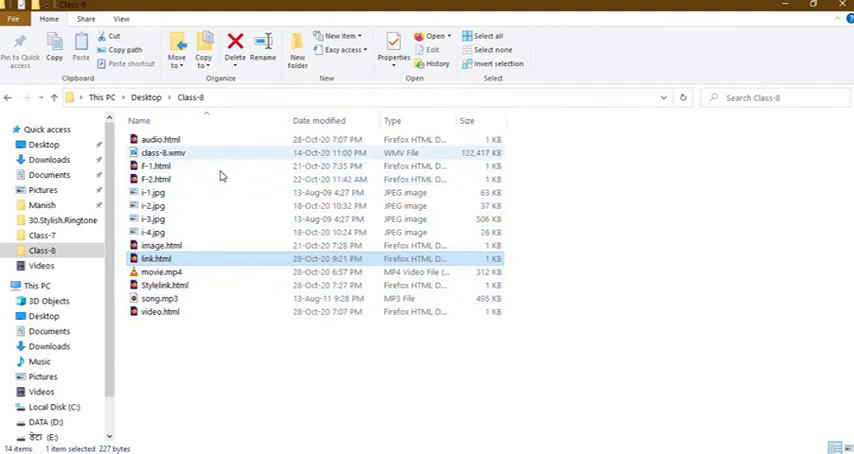
Open Stylelink.html from the Class-8 folder with Notepad.
click(165, 285)
right_click(222, 288)
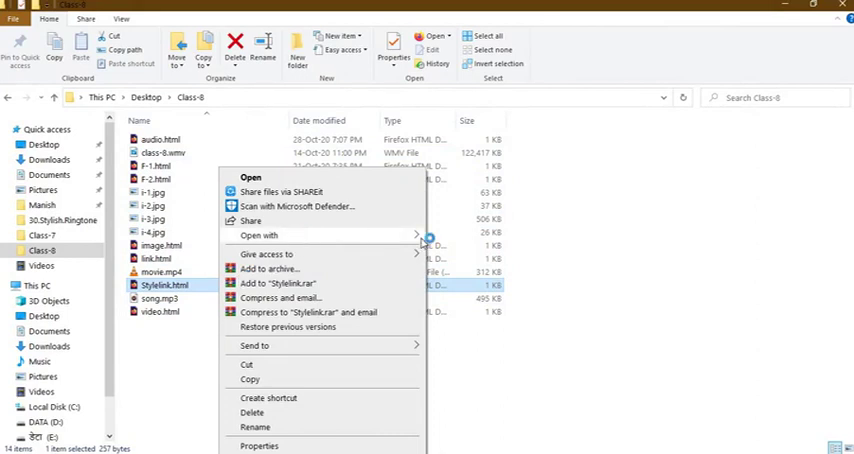
mouse_move(260, 235)
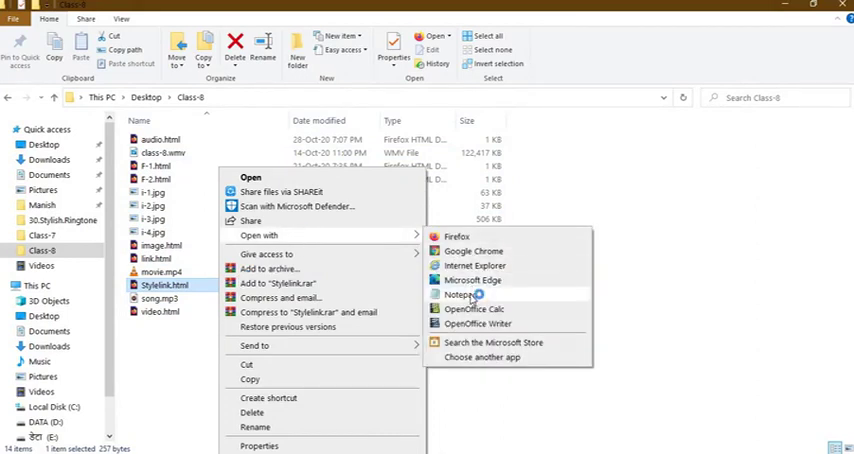
click(462, 296)
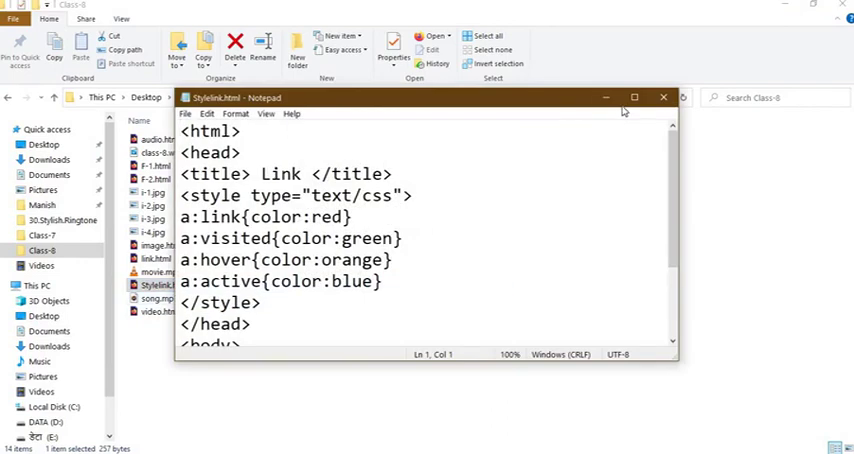
Maximize Stylelink.html, add a line below the title, and point out the a:link and a:visited rules.
click(634, 97)
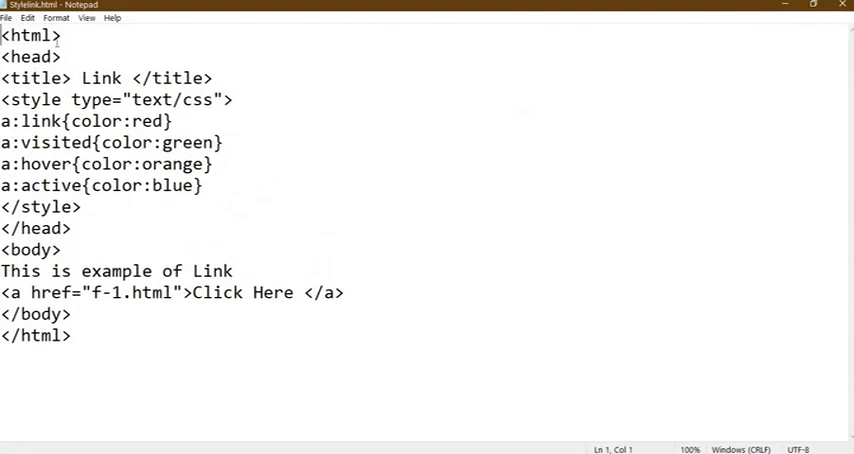
click(231, 78)
key(Return)
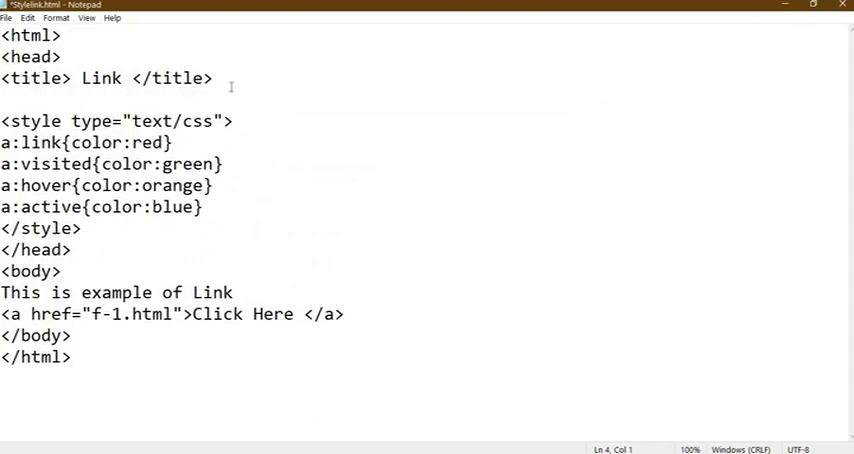
double_click(20, 142)
click(2, 142)
click(10, 164)
click(2, 142)
key(alt+Tab)
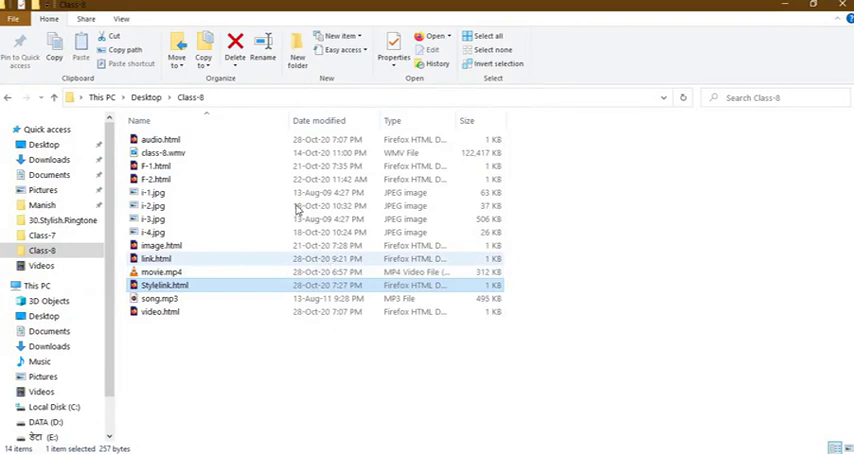
Open audio.html from the Class-8 folder in Notepad.
click(288, 140)
right_click(288, 140)
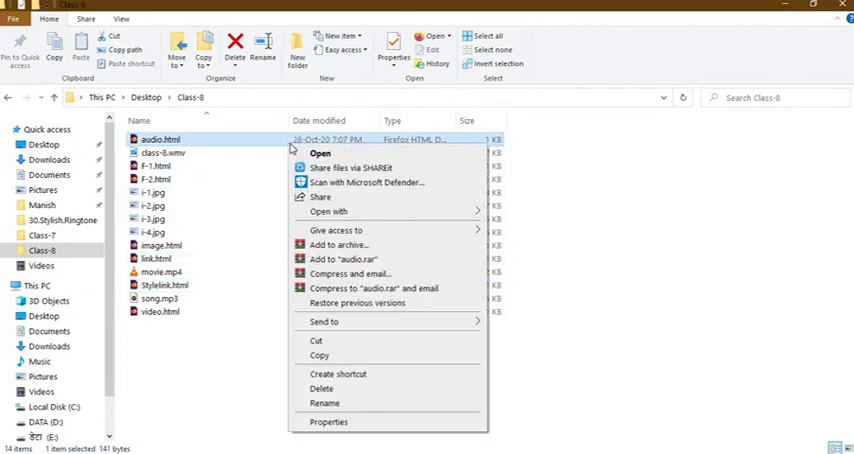
mouse_move(328, 211)
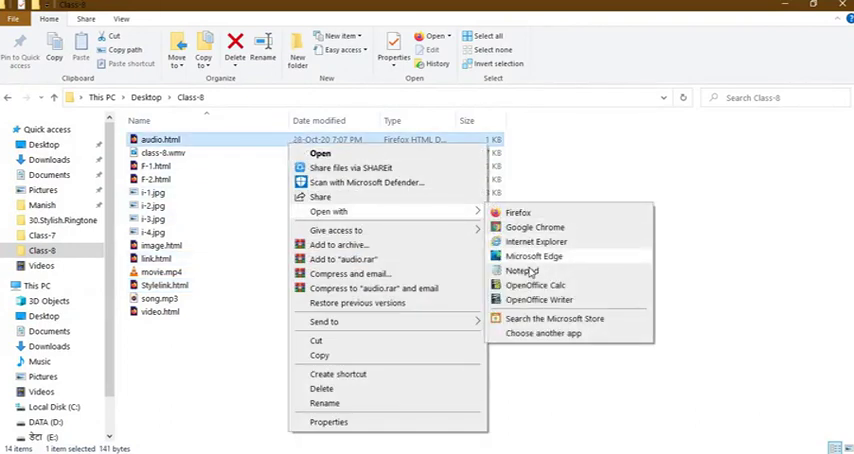
click(527, 268)
click(518, 271)
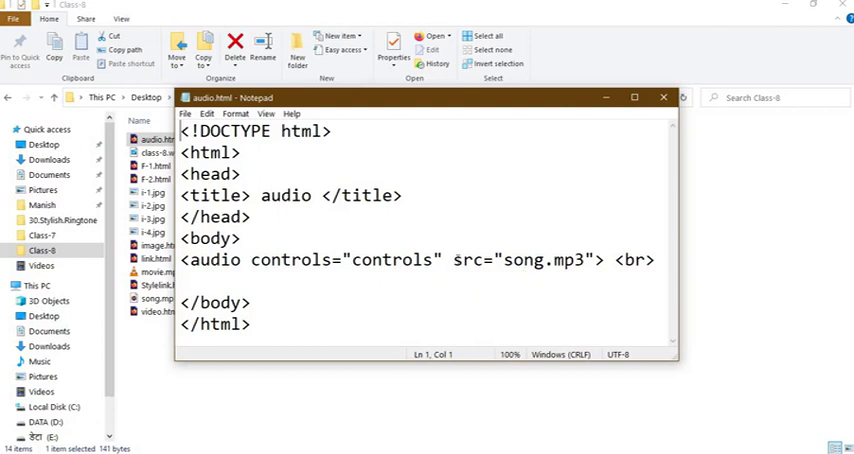
Highlight the audio tag line and its song.mp3 src attribute.
drag(251, 260, 602, 260)
click(548, 260)
drag(453, 260, 612, 260)
click(585, 260)
drag(453, 260, 612, 260)
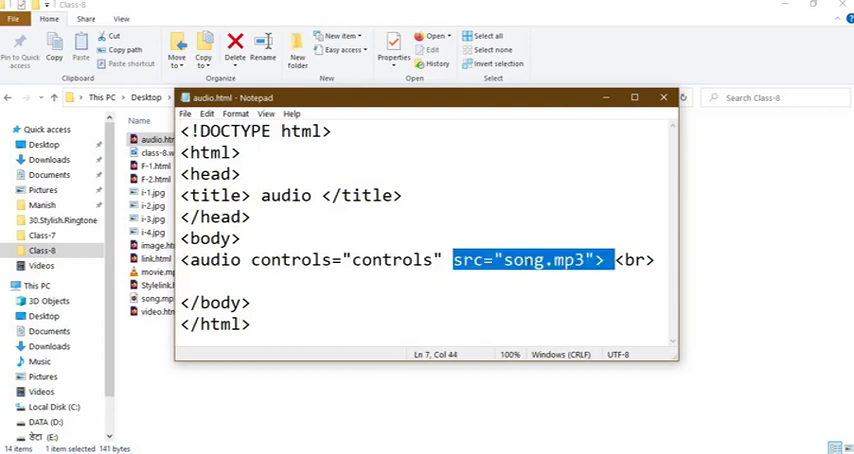
click(525, 260)
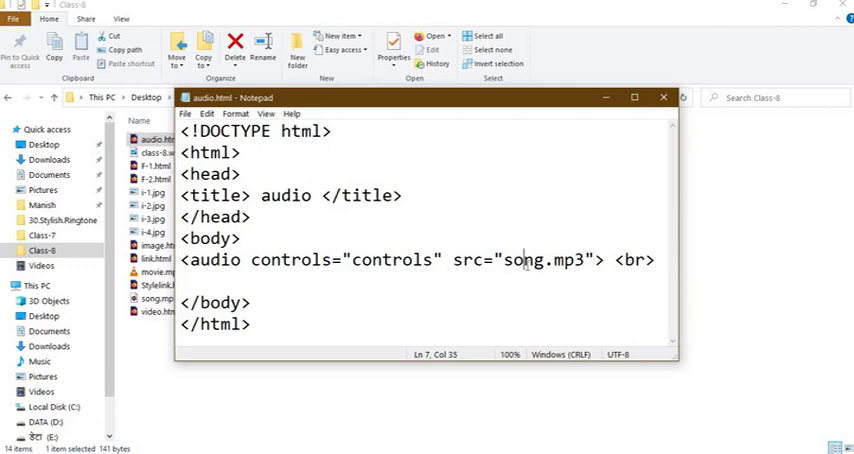
Minimize Notepad, open audio.html in Firefox to show its player, and restore its Notepad source.
click(286, 416)
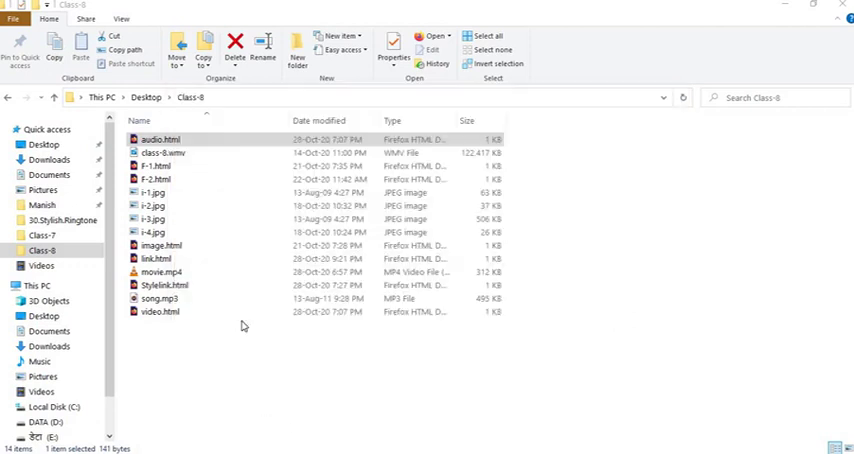
click(160, 139)
right_click(160, 139)
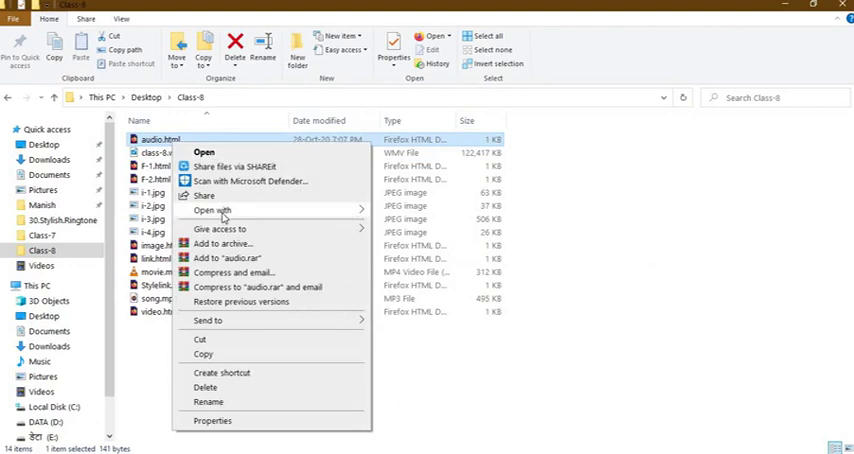
mouse_move(212, 210)
click(405, 211)
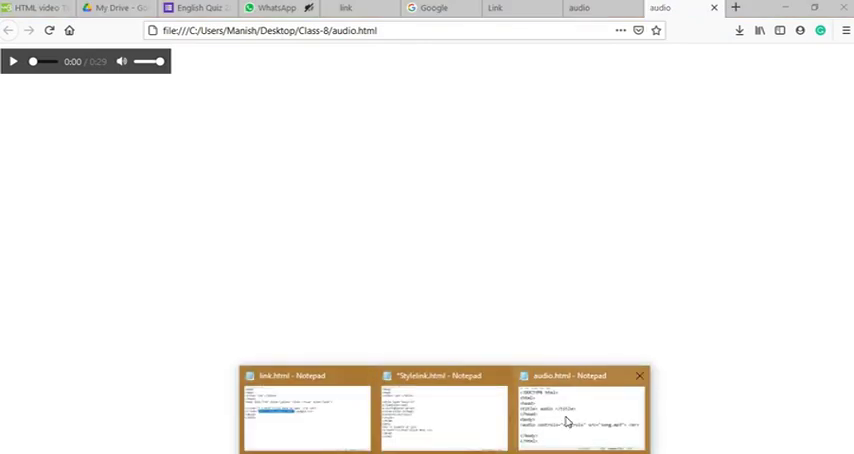
click(567, 422)
Highlight the controls="controls" attribute in the audio tag, then deselect it.
drag(259, 260, 437, 262)
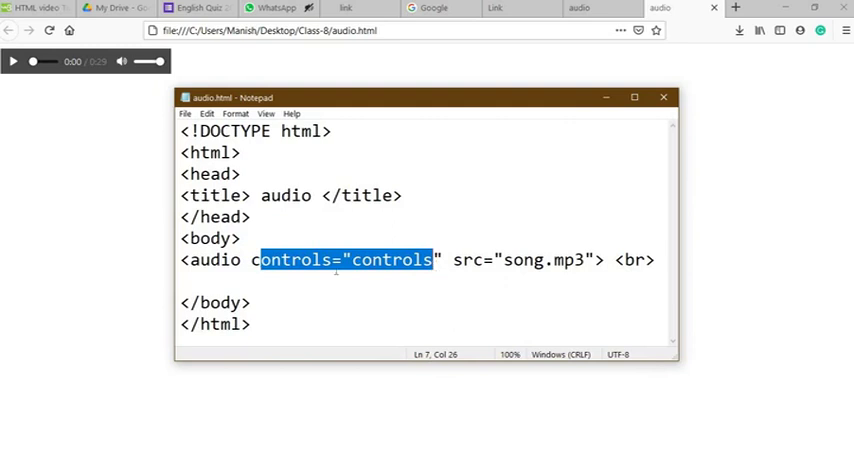
click(255, 262)
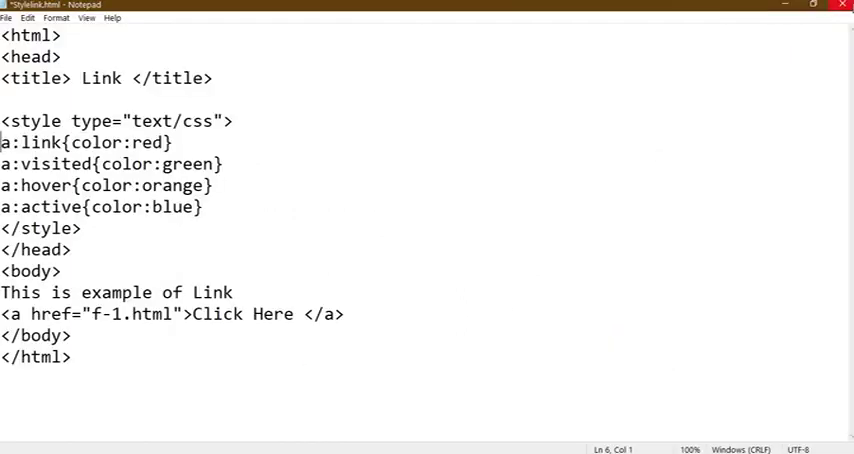
Close the Stylelink.html Notepad window and Alt+Tab to the Class-8 folder.
click(843, 4)
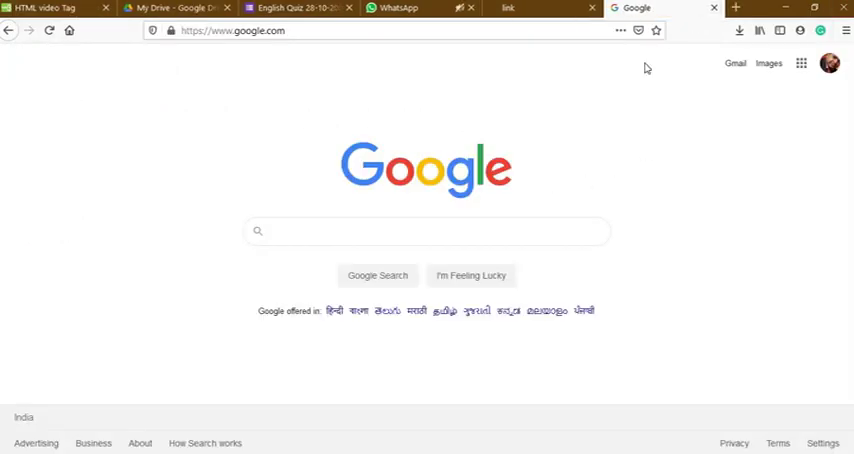
key(alt+Tab)
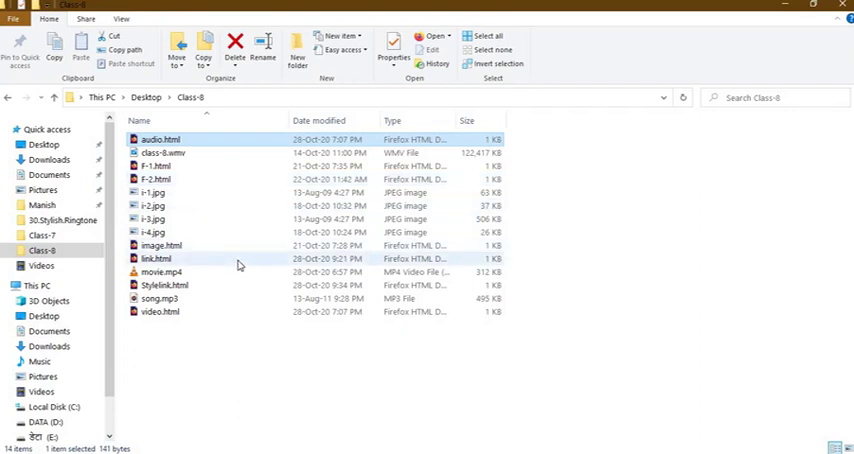
Open video.html from the Class-8 folder in Notepad and maximize it.
click(240, 312)
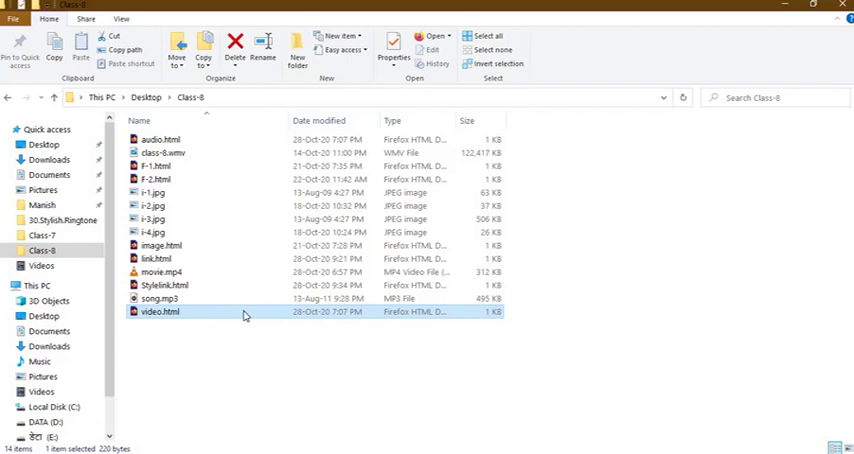
right_click(240, 312)
mouse_move(300, 89)
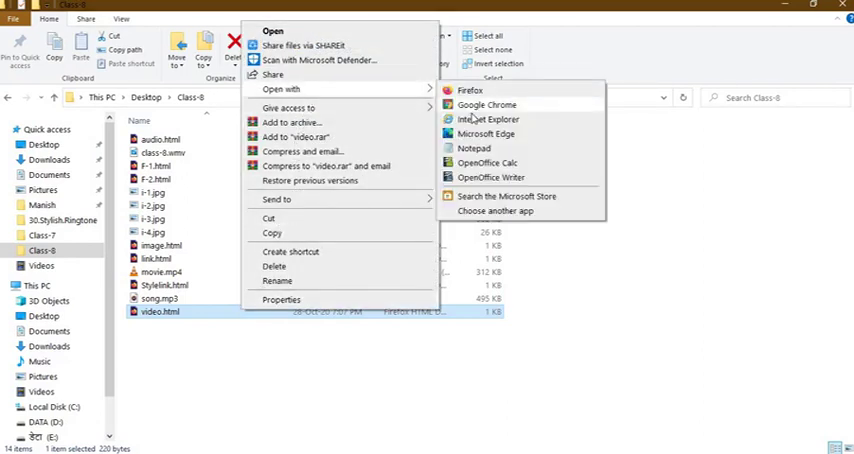
click(474, 148)
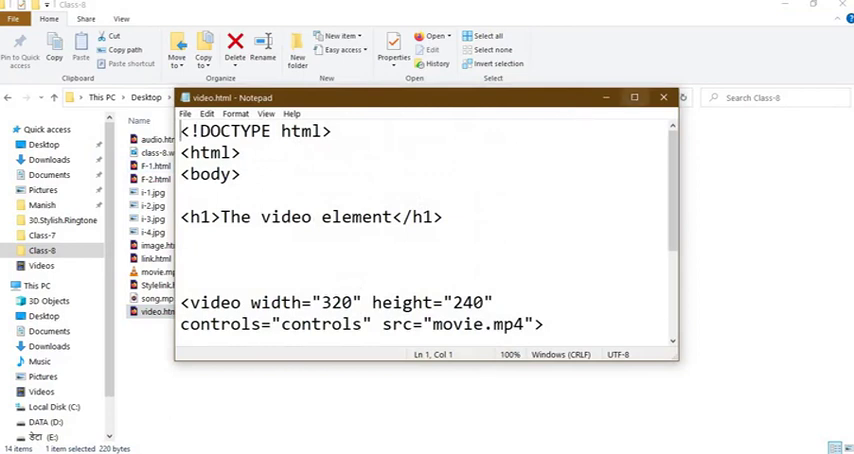
click(634, 97)
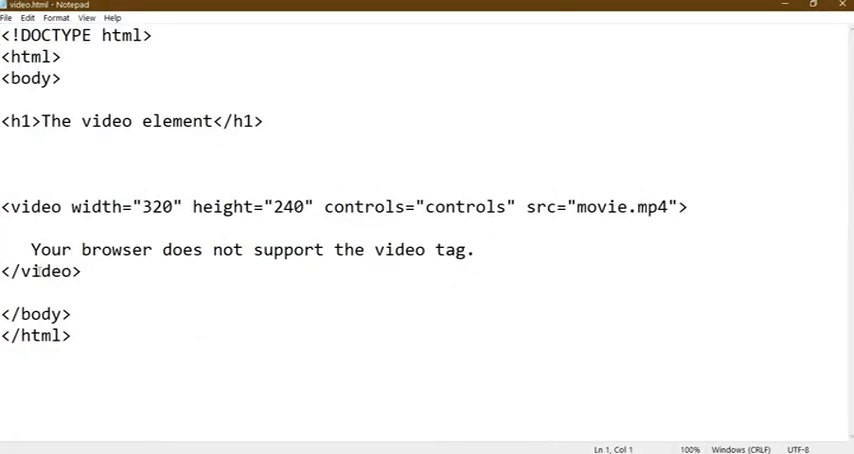
Highlight the video tag line, its controls attribute and the movie.mp4 file name.
triple_click(4, 207)
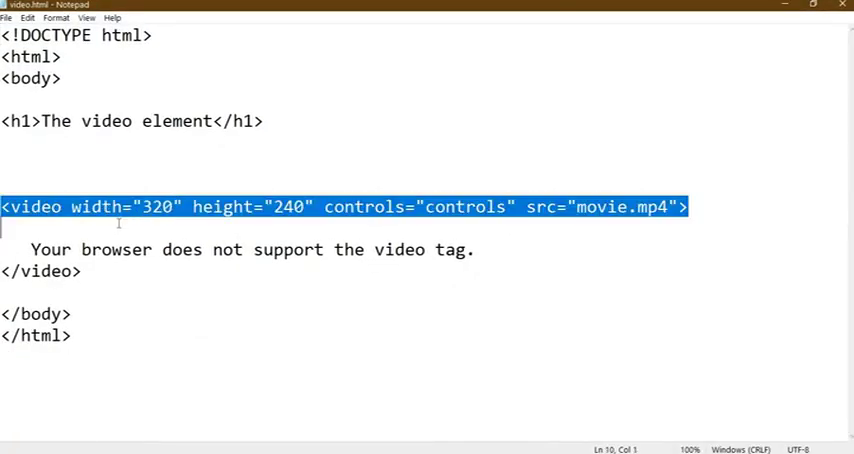
click(93, 207)
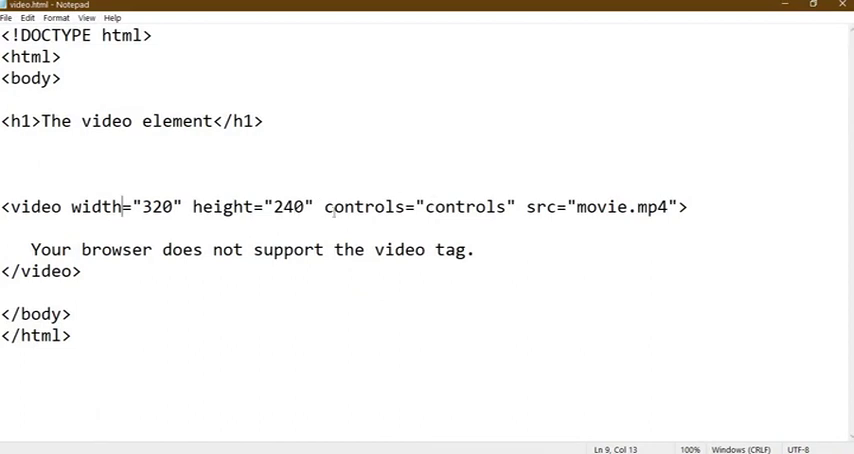
double_click(340, 206)
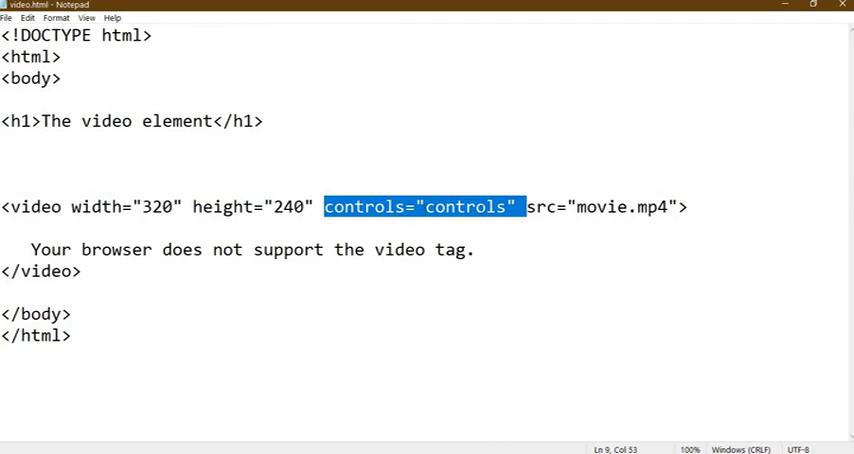
key(Down)
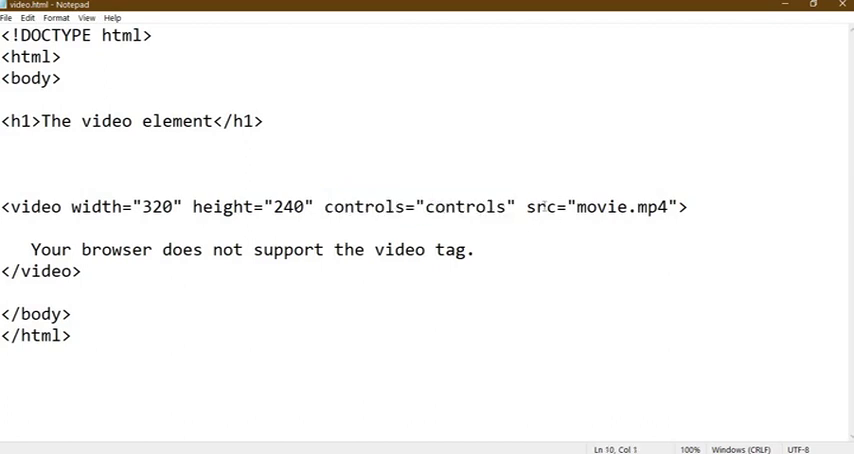
drag(598, 206, 650, 207)
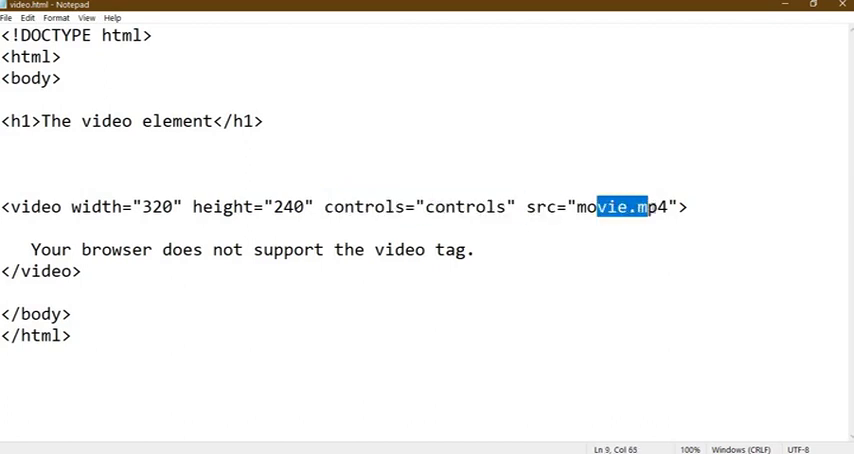
click(4, 206)
drag(1, 206, 580, 232)
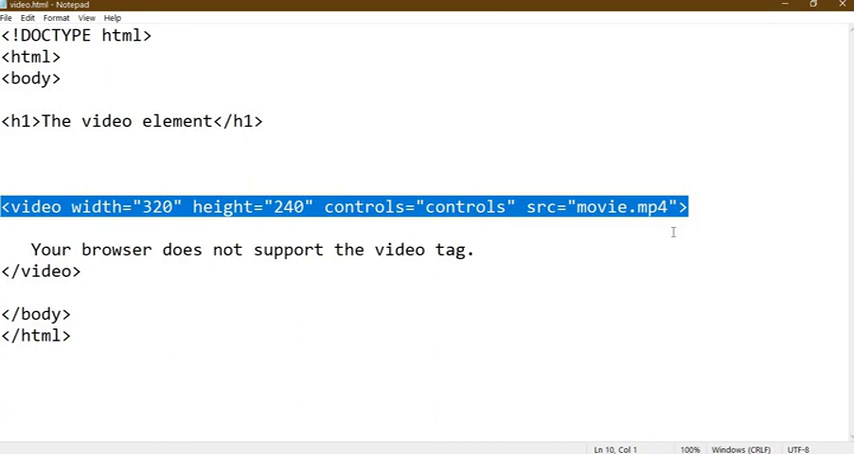
click(208, 227)
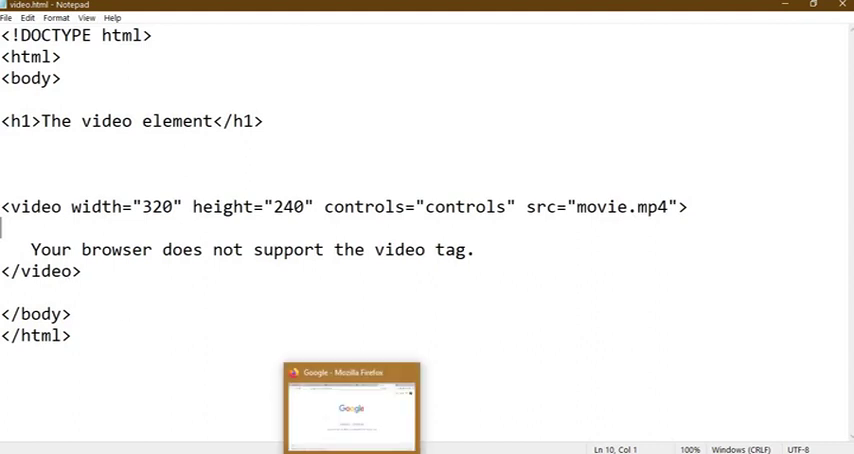
Open video.html from the Class-8 folder in Firefox to view the video element page.
click(351, 440)
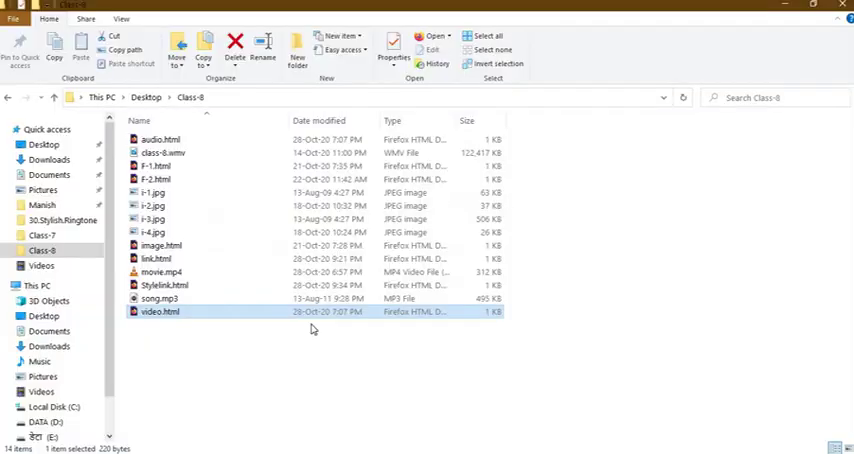
right_click(266, 314)
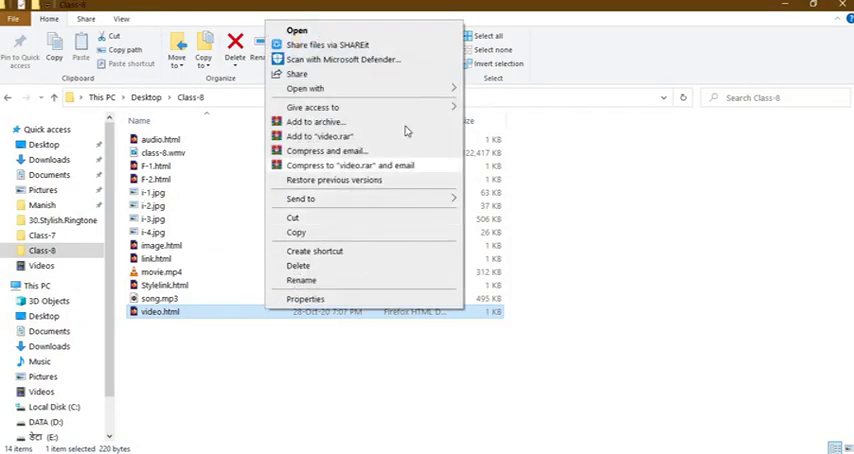
mouse_move(305, 88)
click(520, 95)
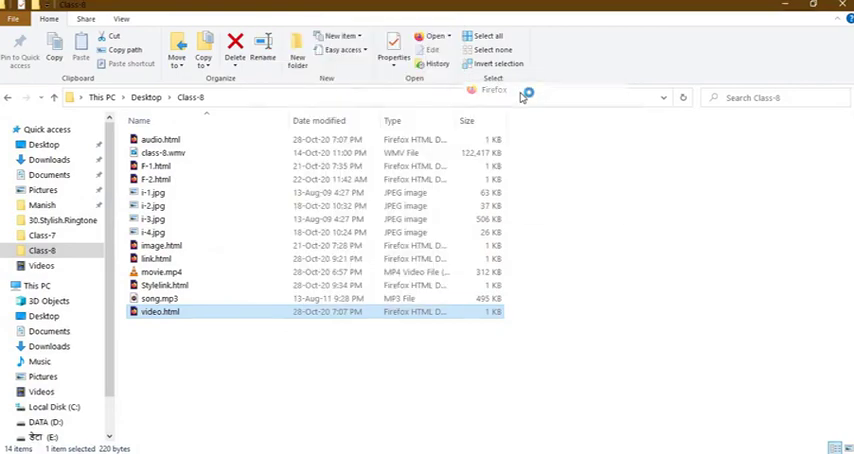